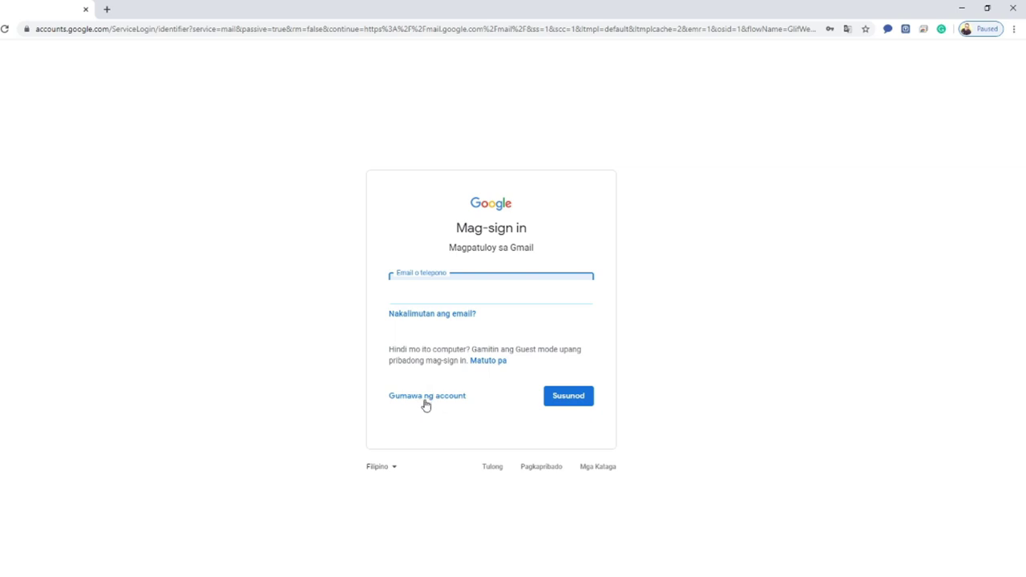
- Begin a personal ('Para sa sarili ko') Google account sign-up and enter the first and last names
{"action": "left_click", "coordinate": [419, 398]}
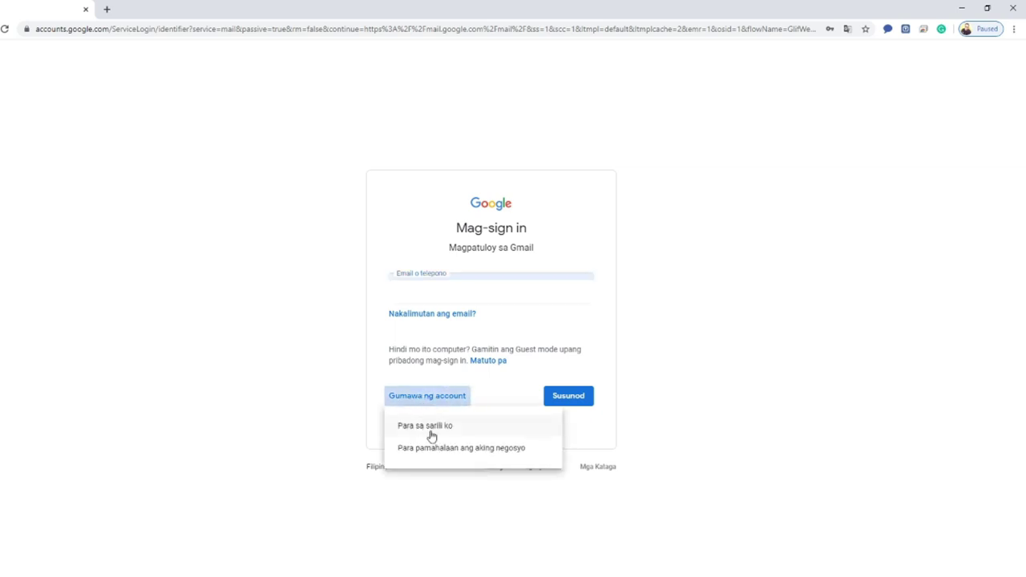
{"action": "left_click", "coordinate": [430, 433]}
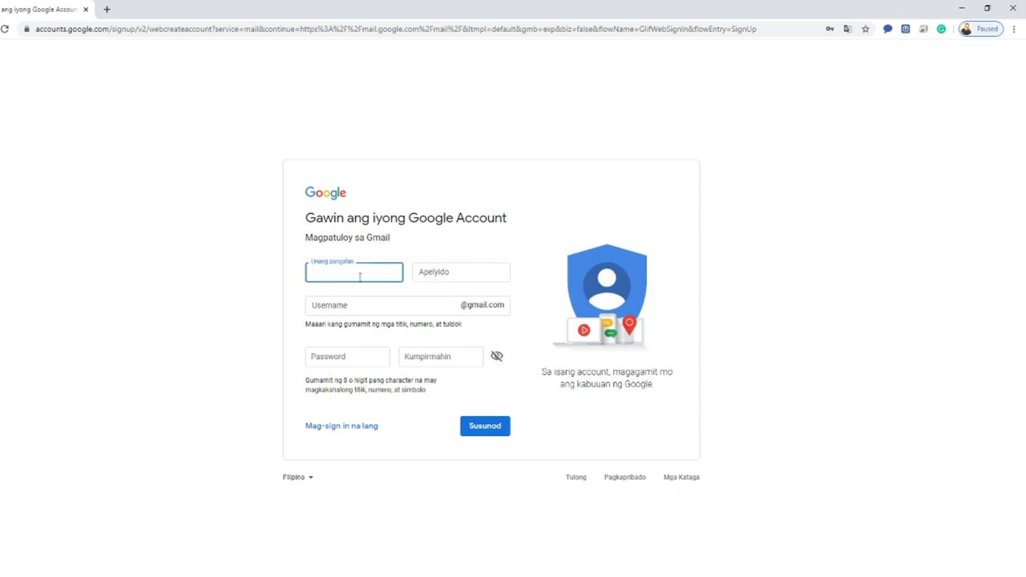
{"action": "left_click", "coordinate": [447, 271]}
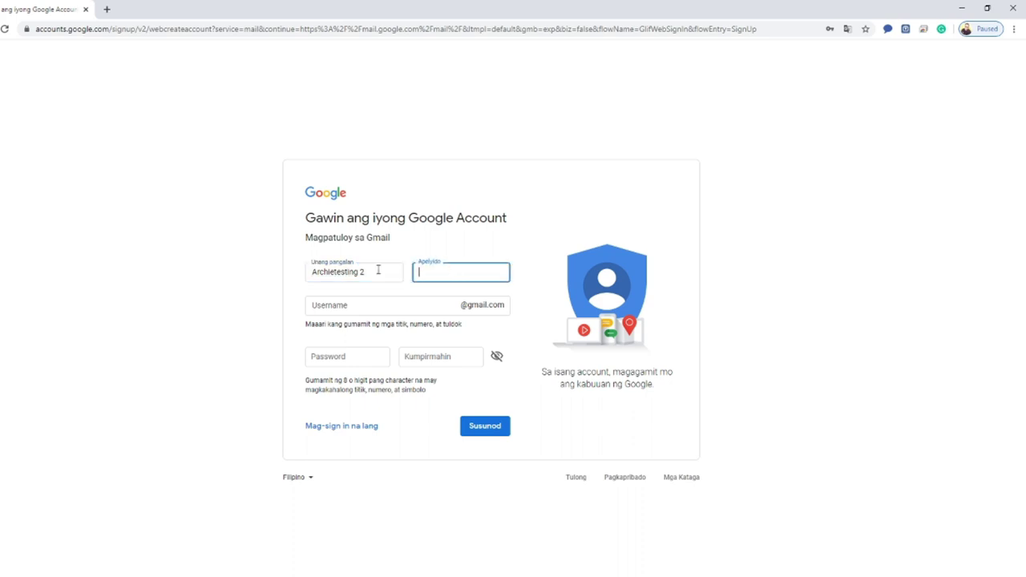
{"action": "triple_click", "coordinate": [377, 273]}
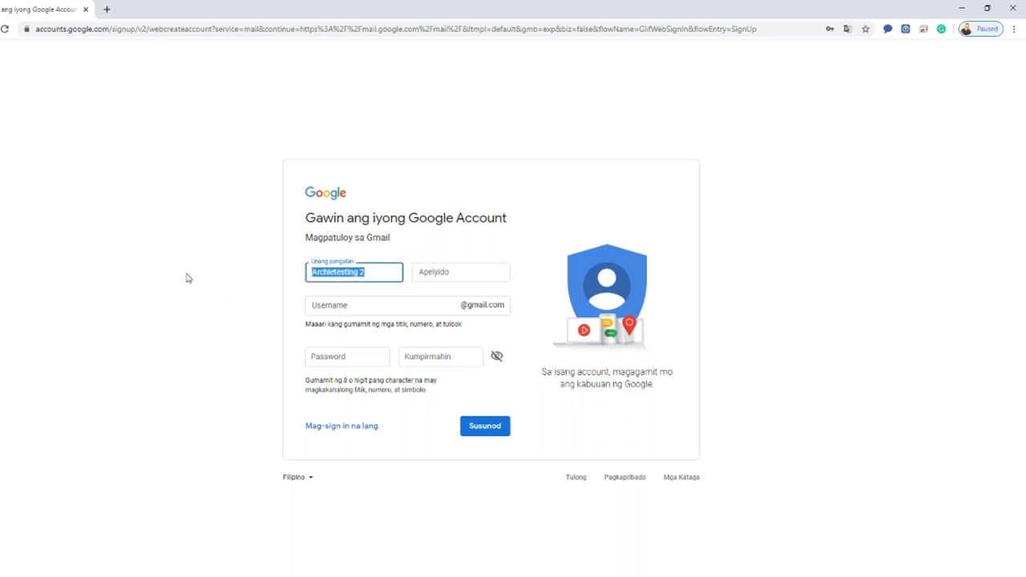
{"action": "type", "text": "Archie"}
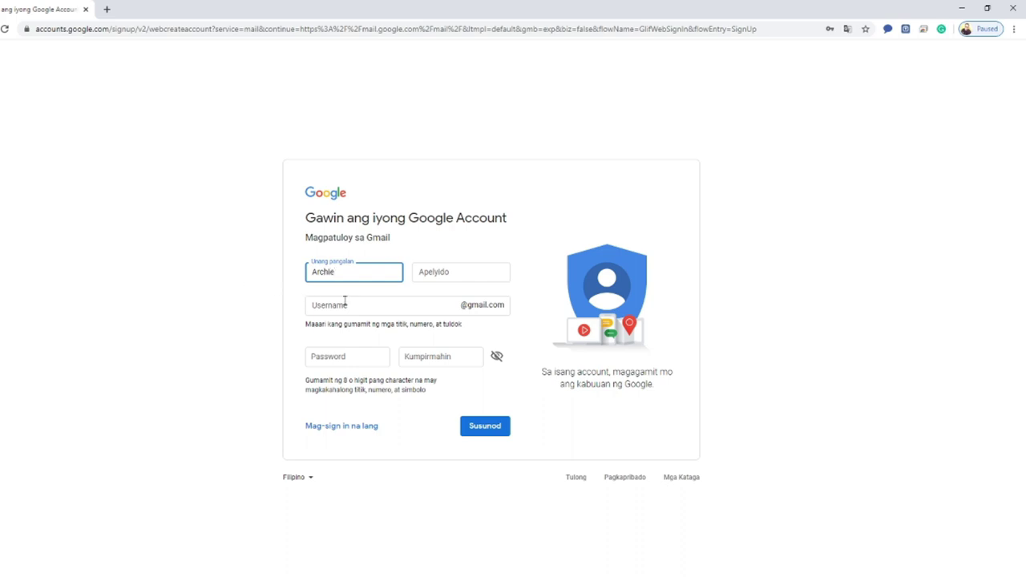
{"action": "left_click", "coordinate": [442, 273]}
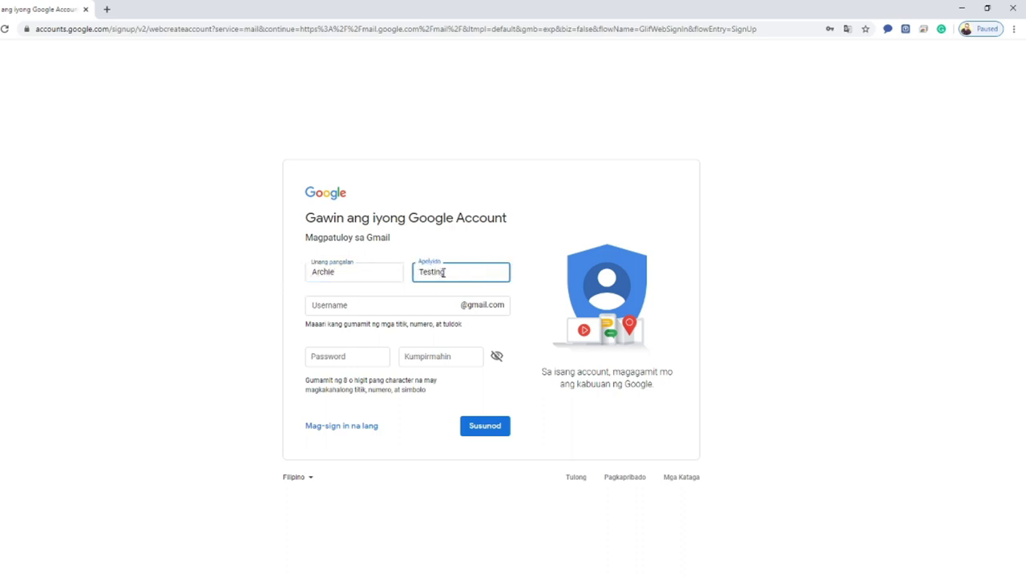
{"action": "left_click", "coordinate": [377, 304]}
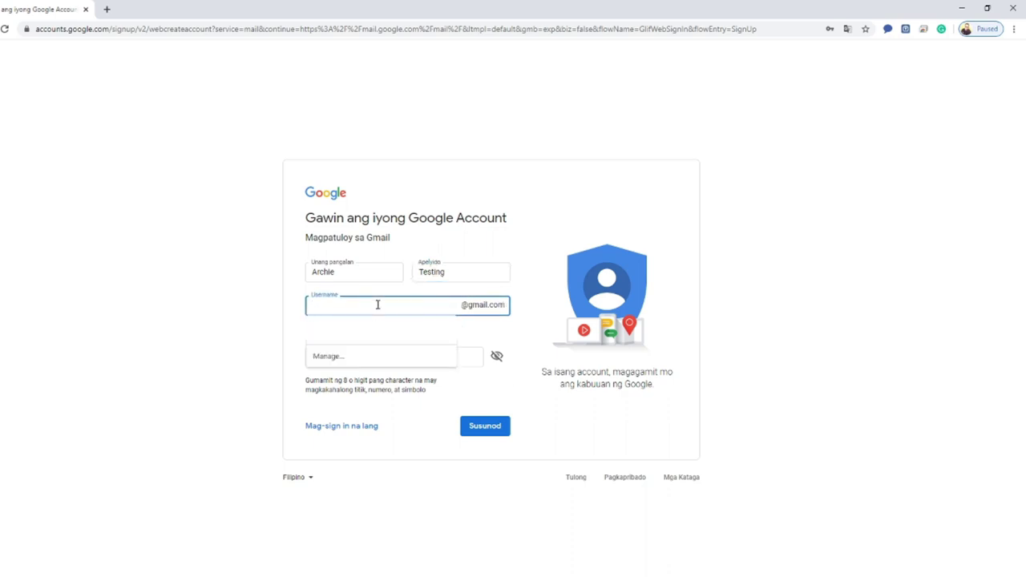
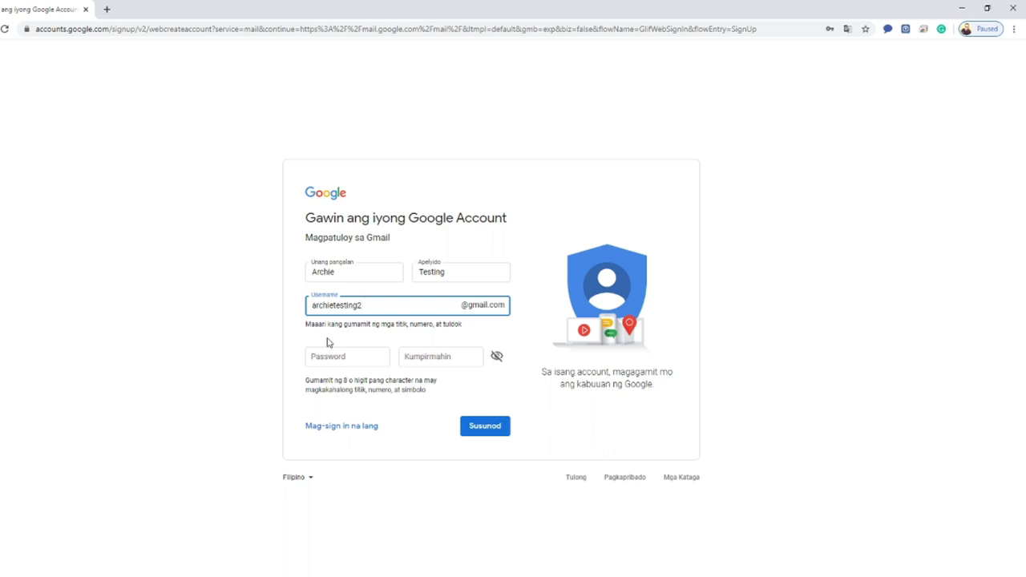
- Enter the account username and a matching password, confirm they match, and submit with Susunod
{"action": "left_click", "coordinate": [353, 361]}
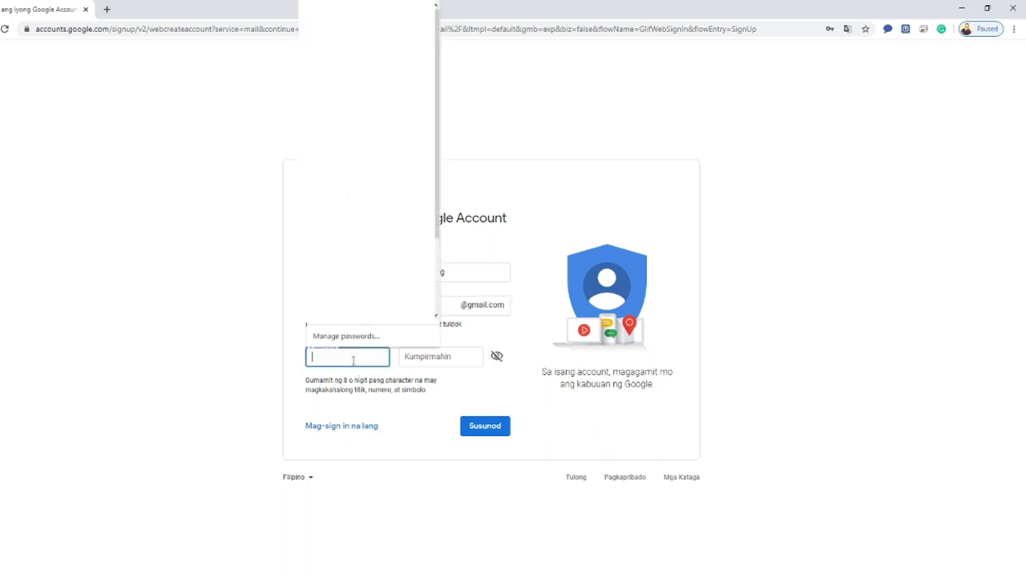
{"action": "type", "text": "a"}
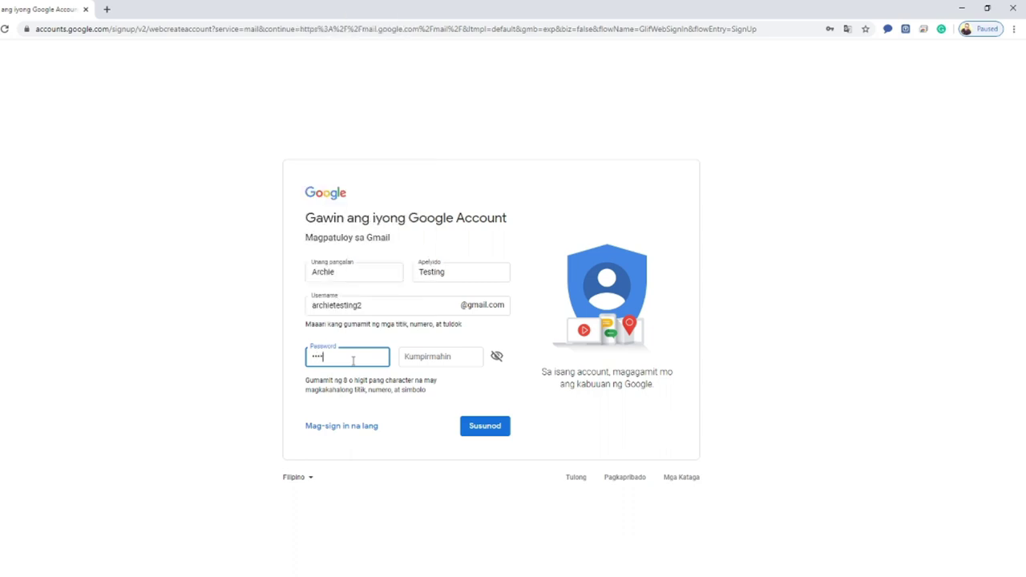
{"action": "left_click", "coordinate": [441, 358]}
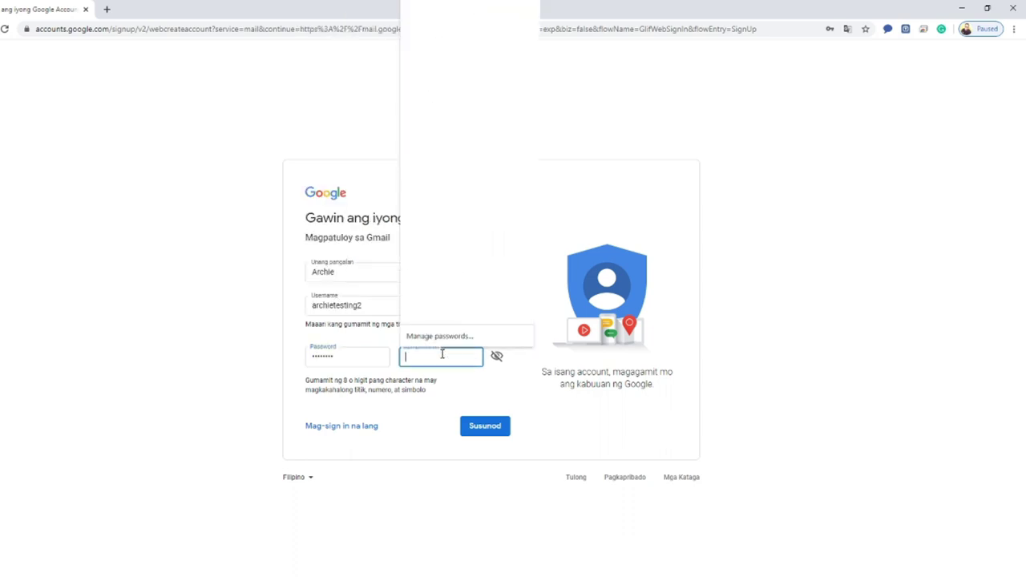
{"action": "type", "text": "a"}
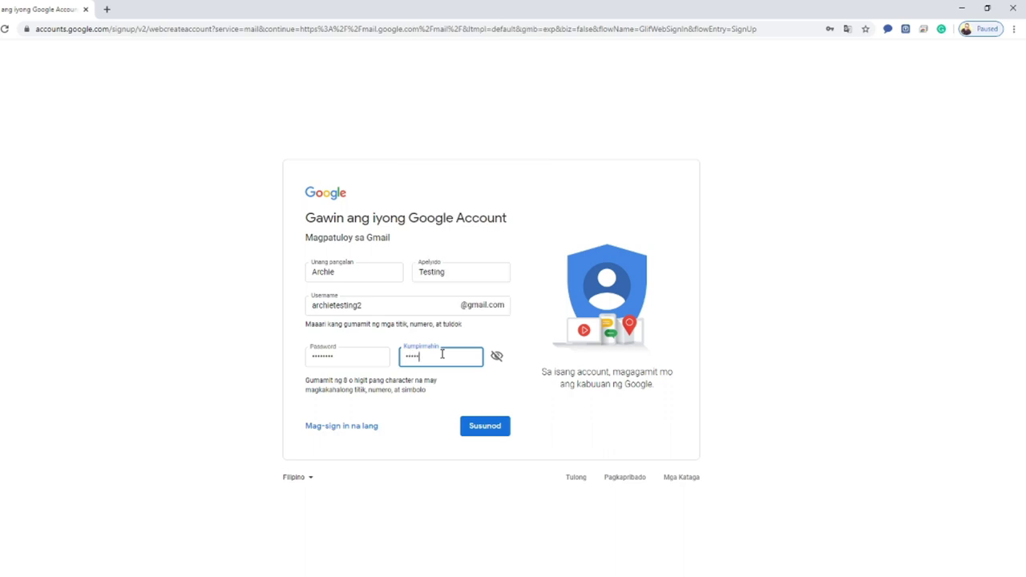
{"action": "left_click", "coordinate": [497, 356]}
{"action": "left_click", "coordinate": [484, 428]}
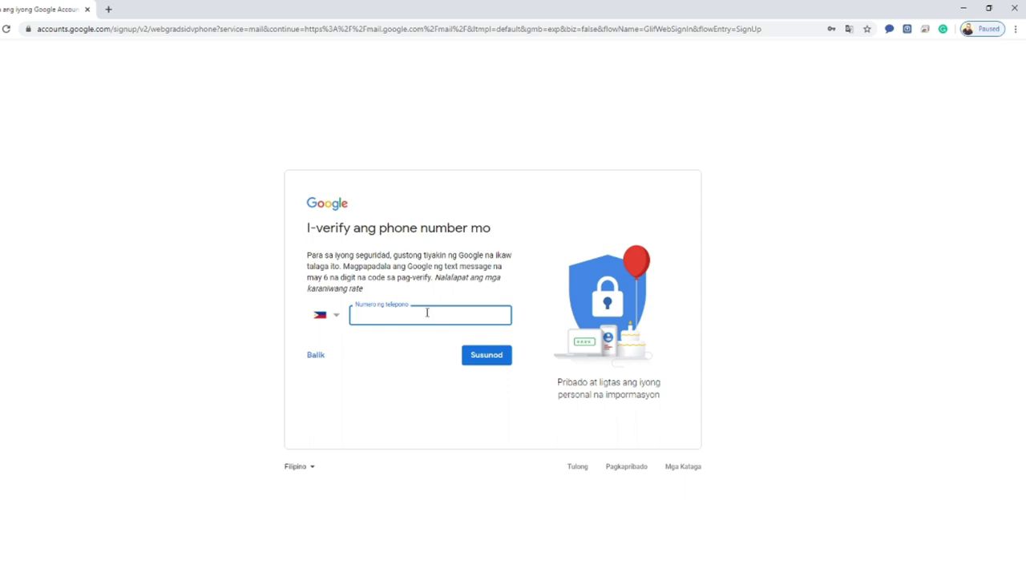
- Enter the phone number and confirm the texted verification code with Patunayan
{"action": "left_click", "coordinate": [427, 316]}
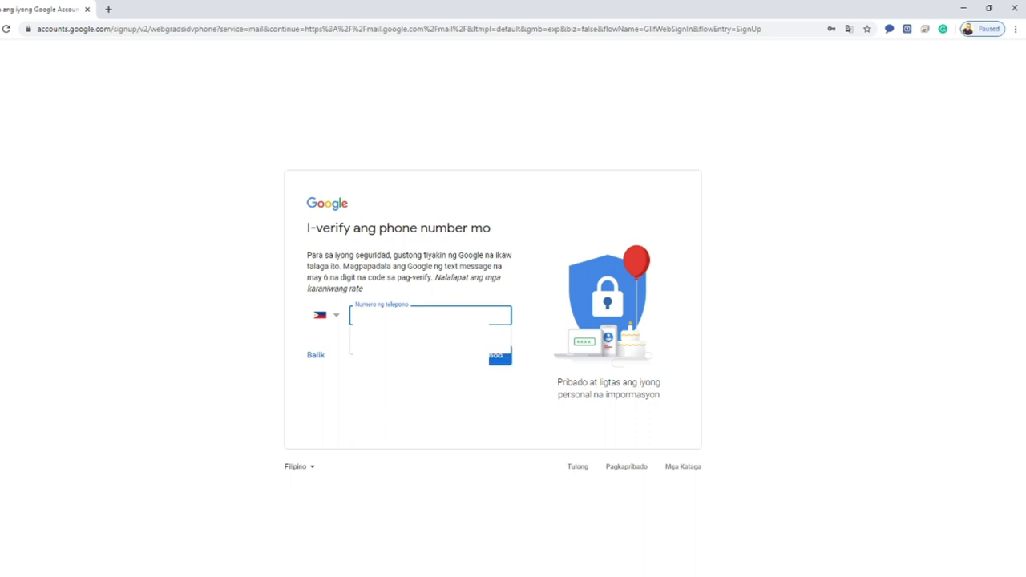
{"action": "left_click", "coordinate": [493, 354]}
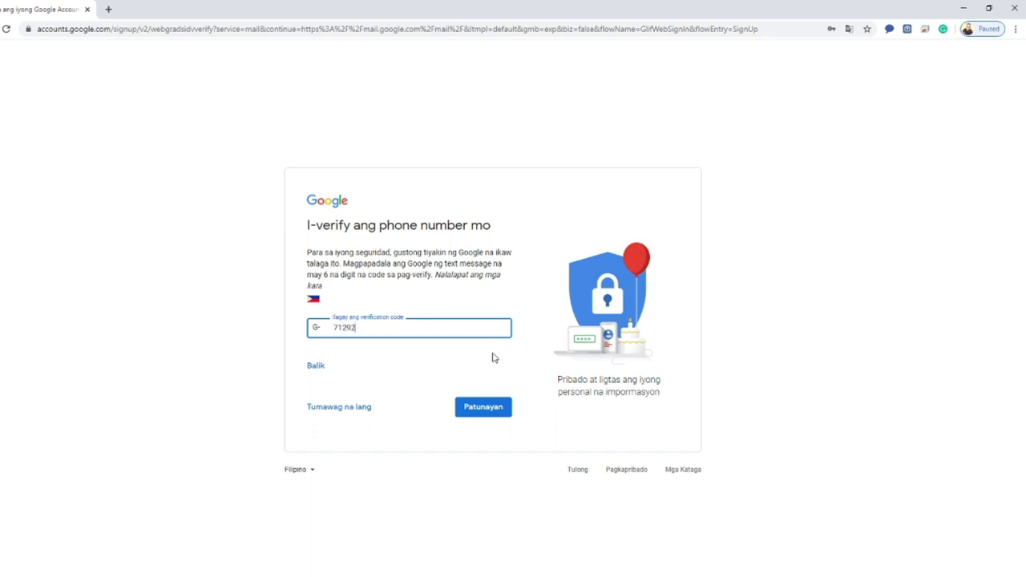
{"action": "left_click", "coordinate": [492, 410]}
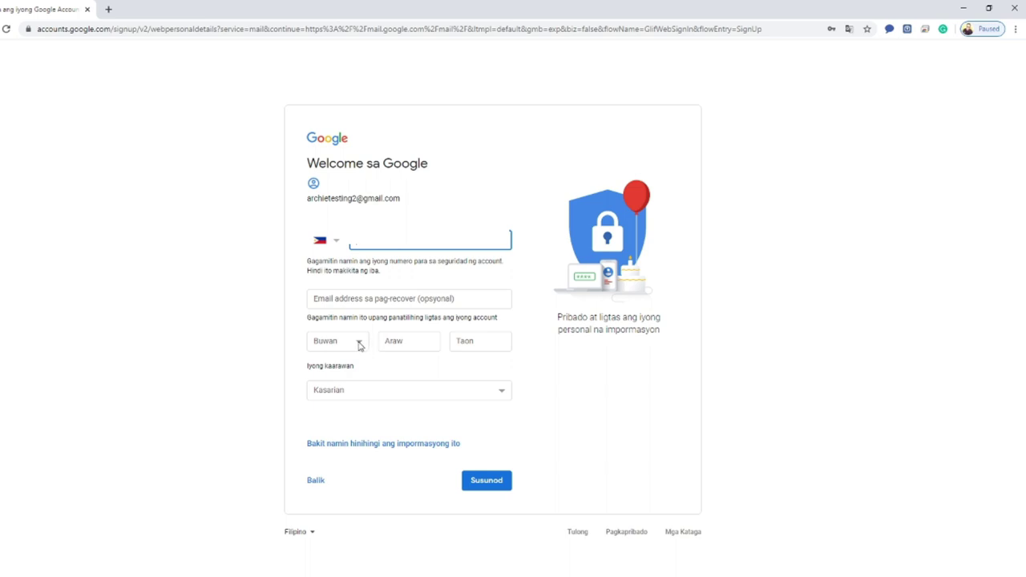
{"action": "left_click", "coordinate": [359, 344]}
{"action": "left_click", "coordinate": [346, 366]}
{"action": "left_click", "coordinate": [410, 340]}
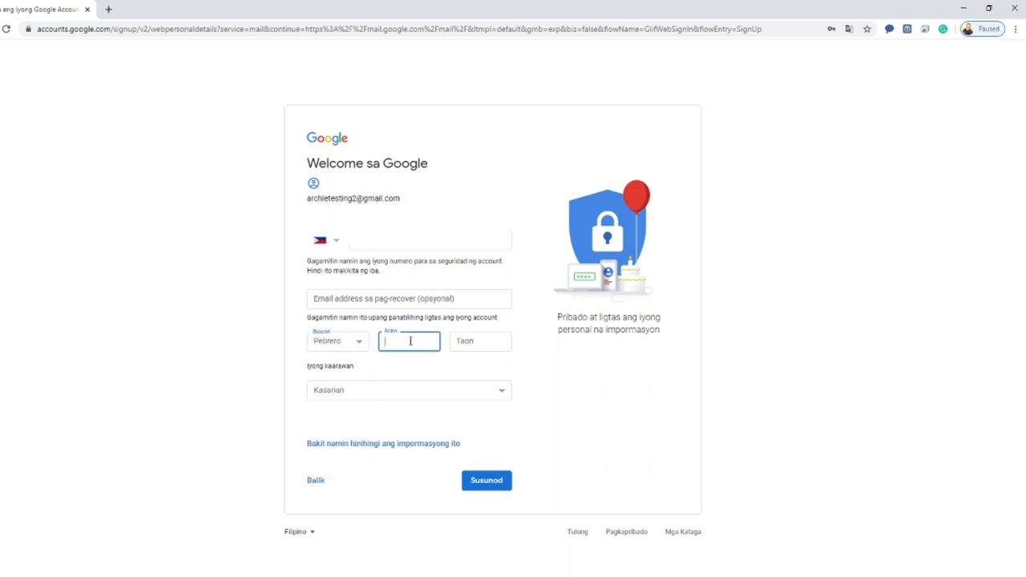
{"action": "type", "text": "27"}
{"action": "left_click", "coordinate": [483, 341]}
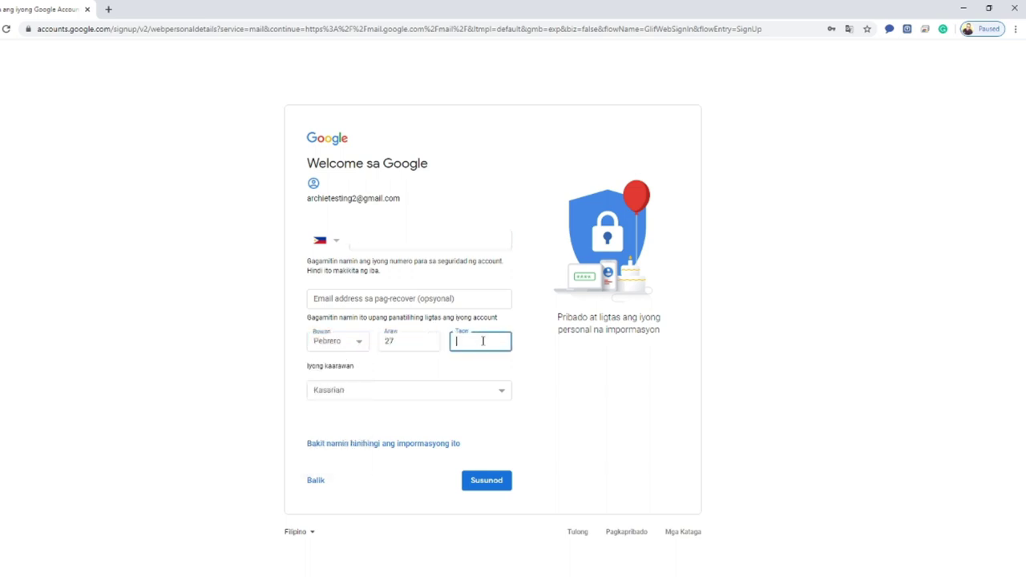
{"action": "type", "text": "1990"}
{"action": "left_click", "coordinate": [398, 390]}
{"action": "left_click", "coordinate": [380, 416]}
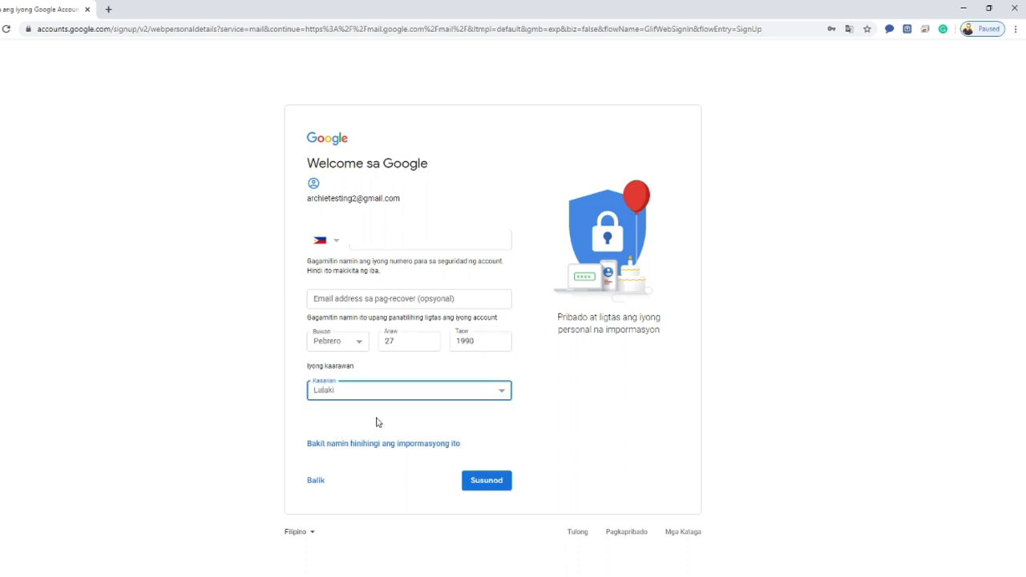
{"action": "left_click", "coordinate": [488, 485]}
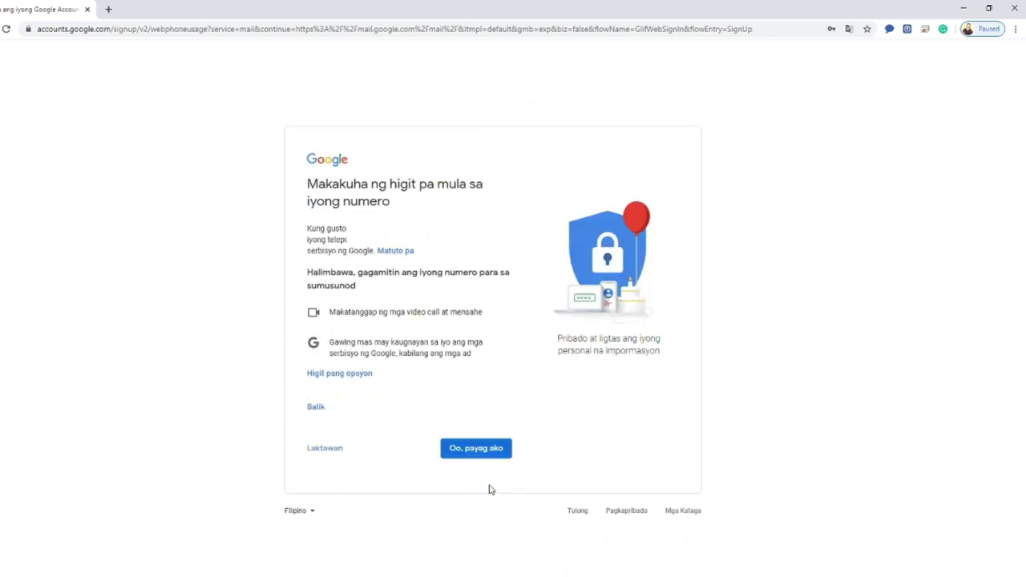
- Agree to extra phone-number uses ('Oo, payag ako') and accept the privacy terms
{"action": "left_click", "coordinate": [478, 450]}
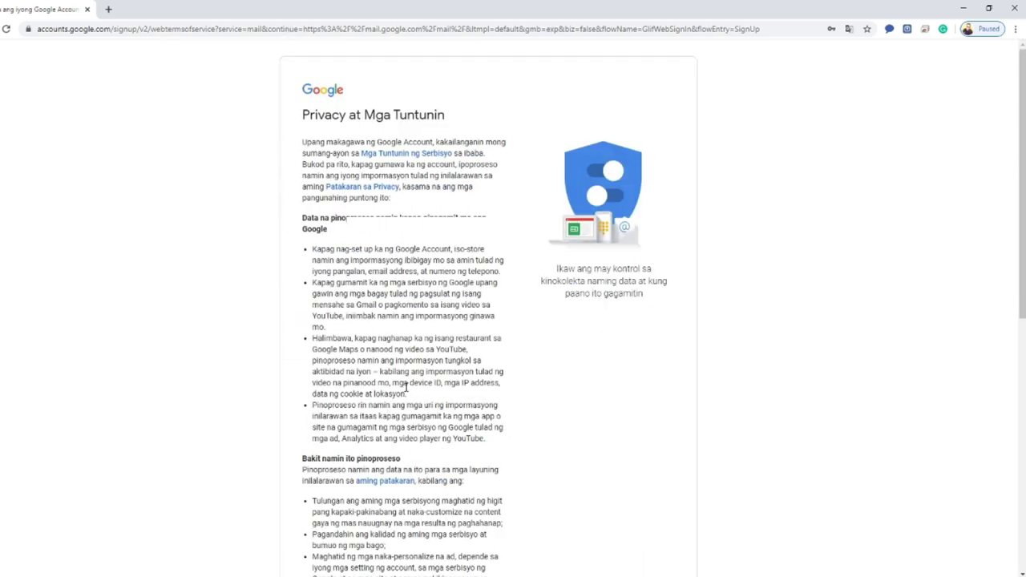
{"action": "scroll", "coordinate": [406, 387], "scroll_direction": "down", "scroll_amount": 6}
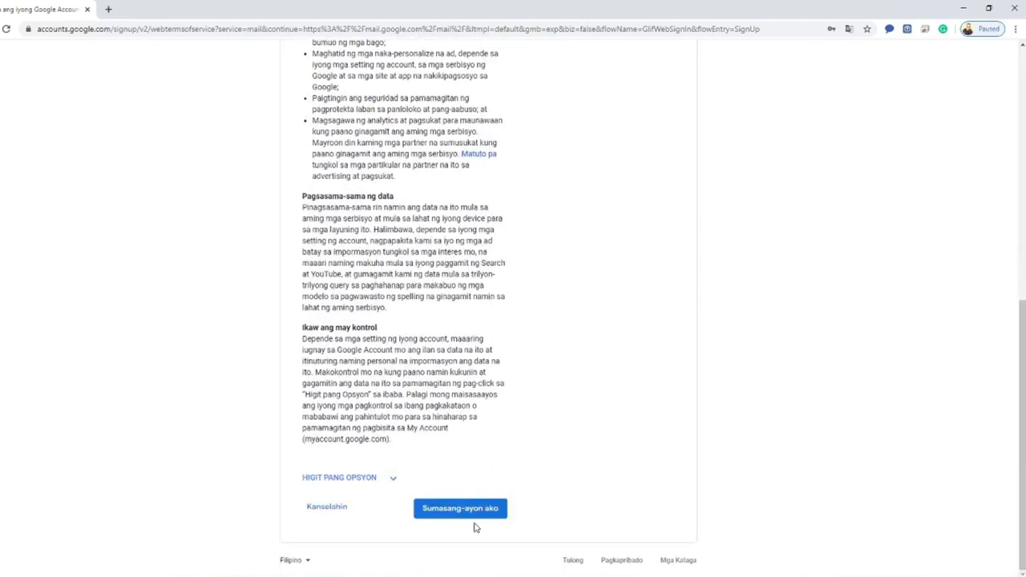
{"action": "left_click", "coordinate": [448, 511]}
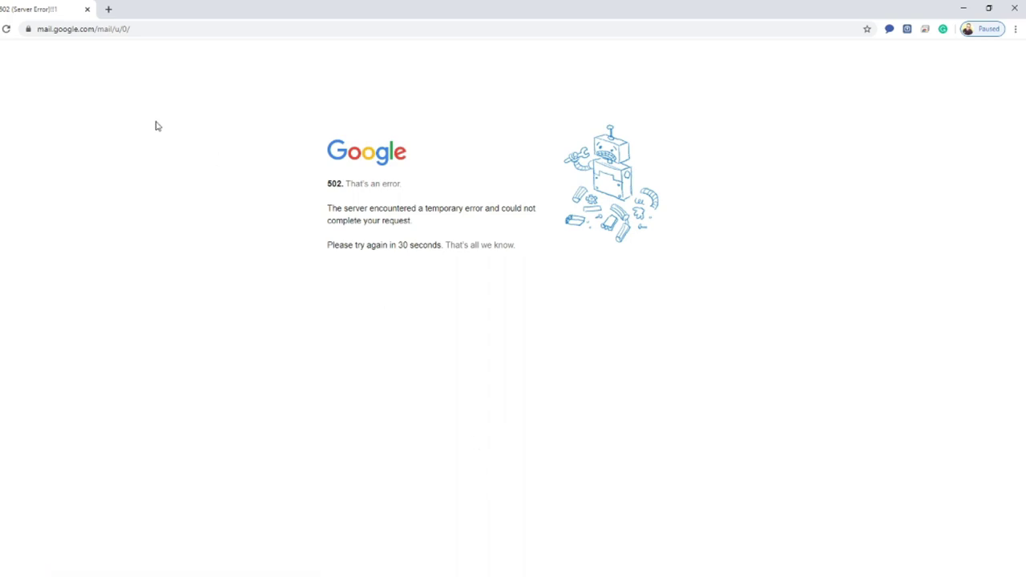
- Reload past the server error and dismiss Gmail's welcome setup, keeping the default view
{"action": "left_click", "coordinate": [5, 32]}
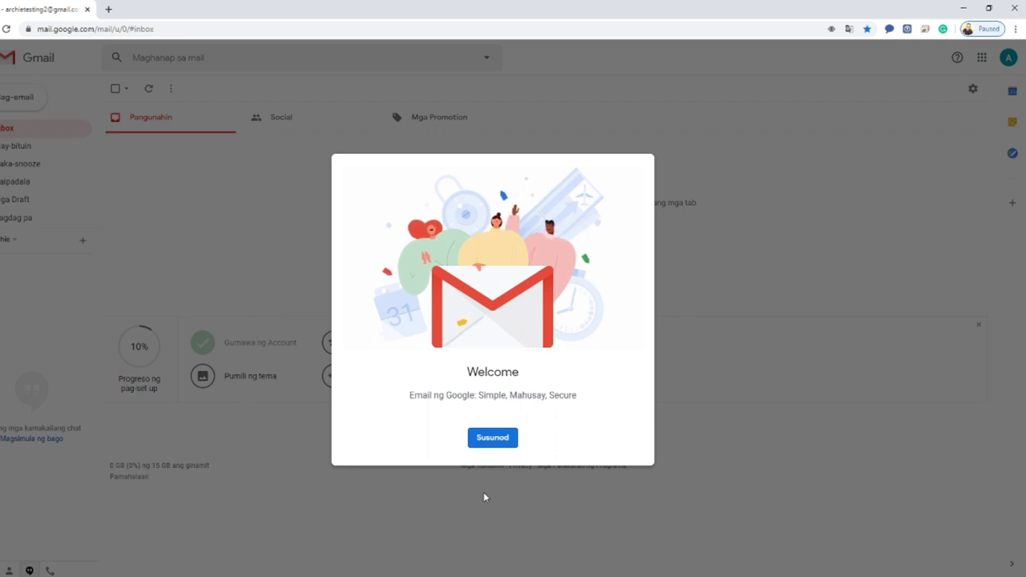
{"action": "left_click", "coordinate": [505, 440]}
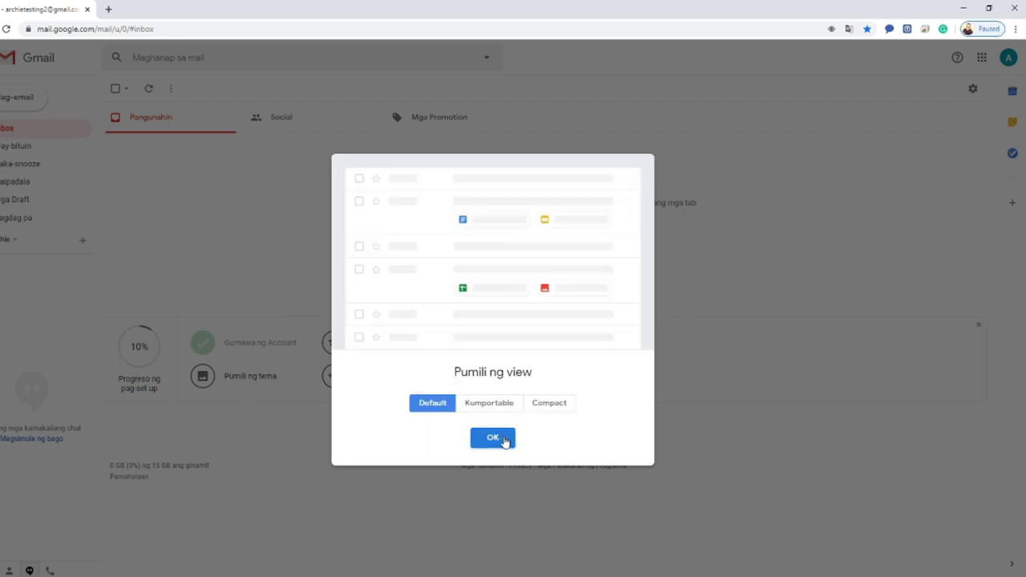
{"action": "left_click", "coordinate": [480, 437]}
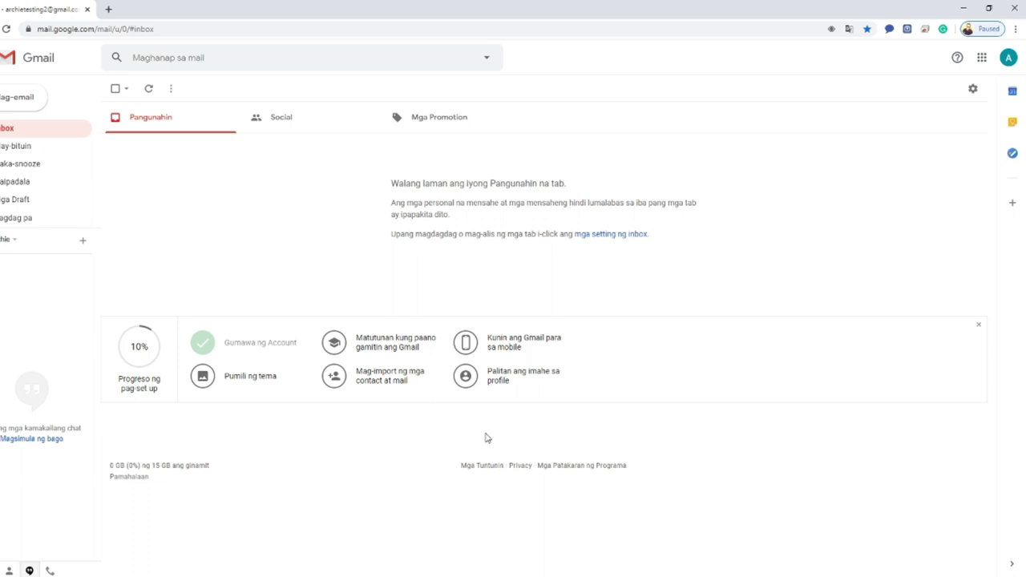
- Check the new account's email address in the account panel, then close the panel
{"action": "left_click", "coordinate": [1008, 58]}
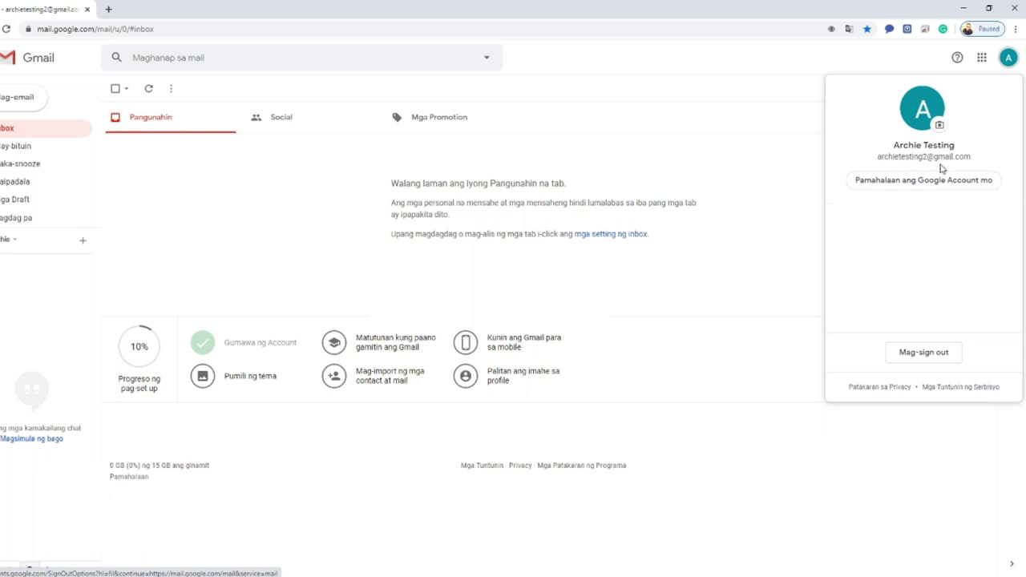
{"action": "left_click_drag", "start_coordinate": [877, 157], "coordinate": [984, 165]}
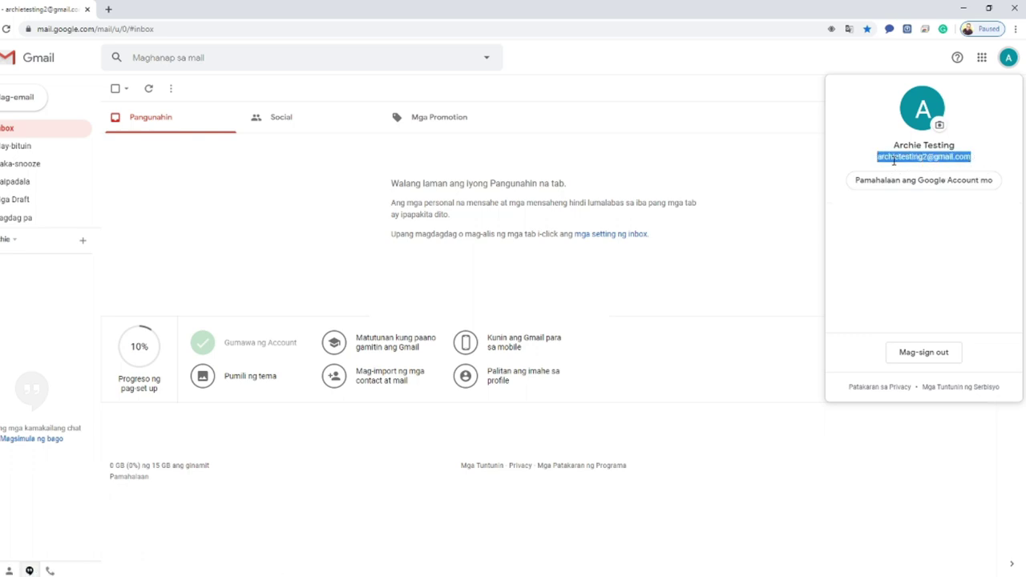
{"action": "left_click", "coordinate": [744, 123]}
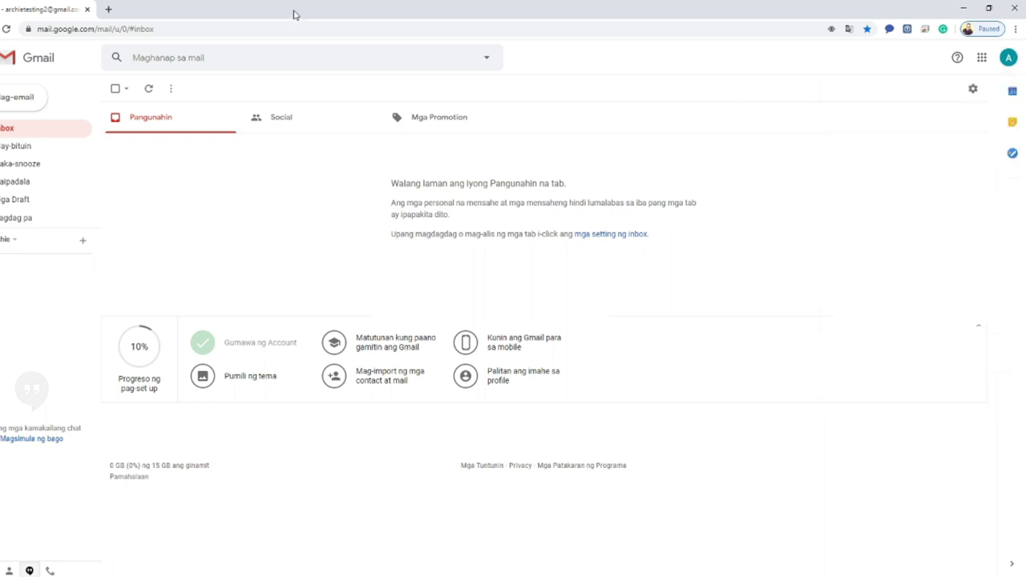
{"action": "left_click", "coordinate": [109, 9]}
- Load youtube.com in the new browser tab
{"action": "left_click", "coordinate": [152, 27]}
{"action": "type", "text": "you"}
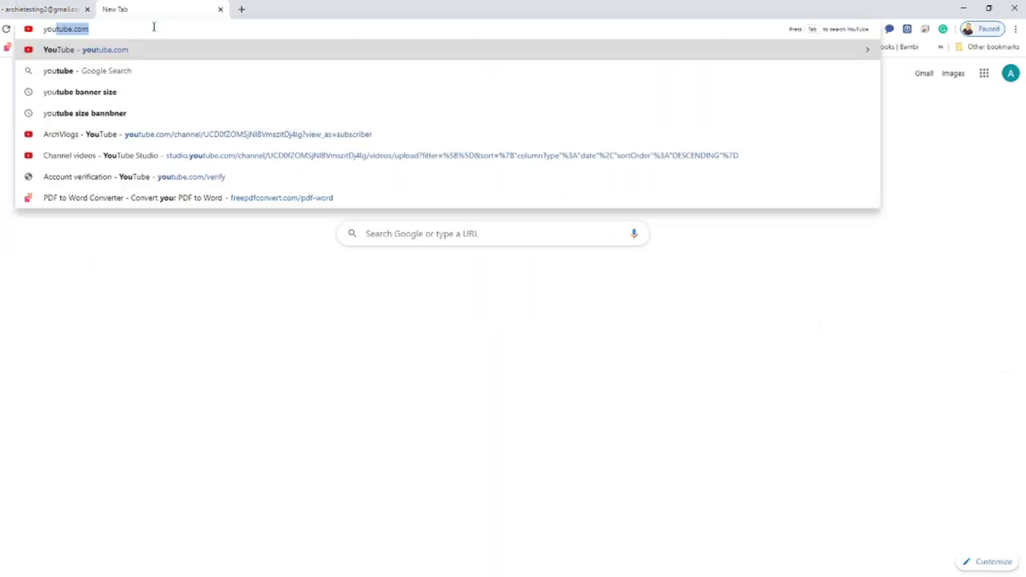
{"action": "type", "text": "tube.com"}
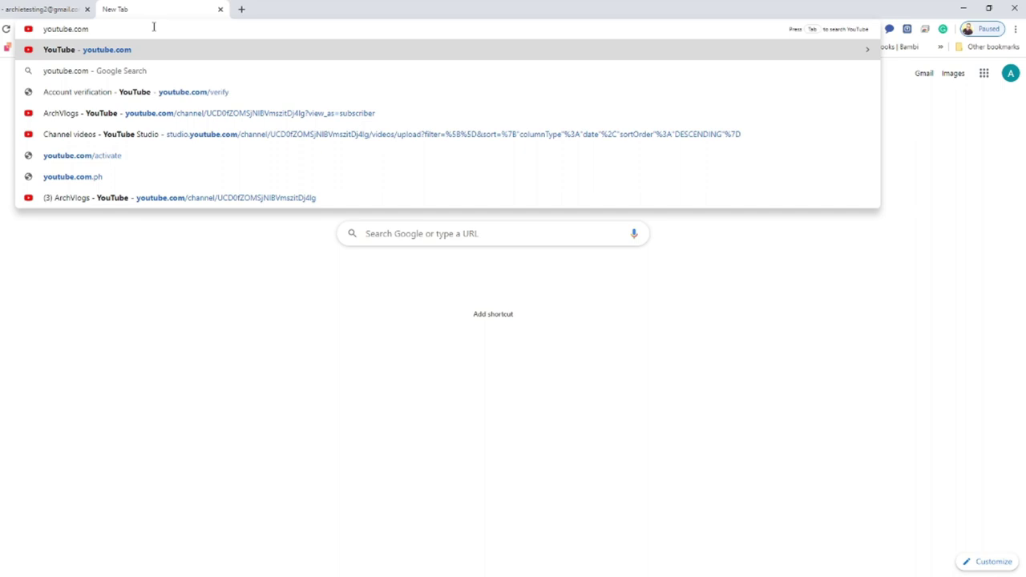
{"action": "key", "text": "Return"}
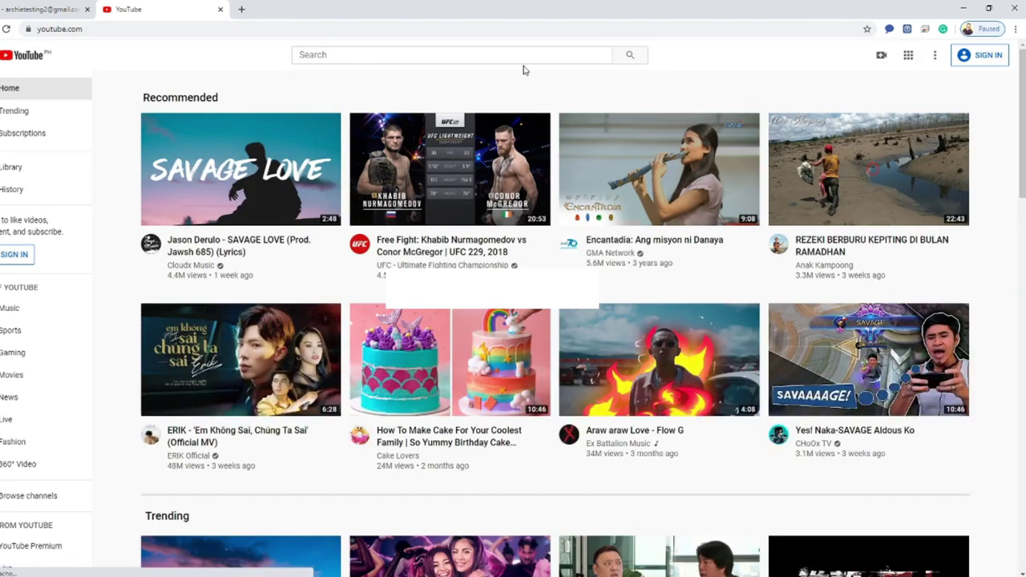
- Sign in to YouTube with the new Google account and open its avatar menu
{"action": "left_click", "coordinate": [988, 56]}
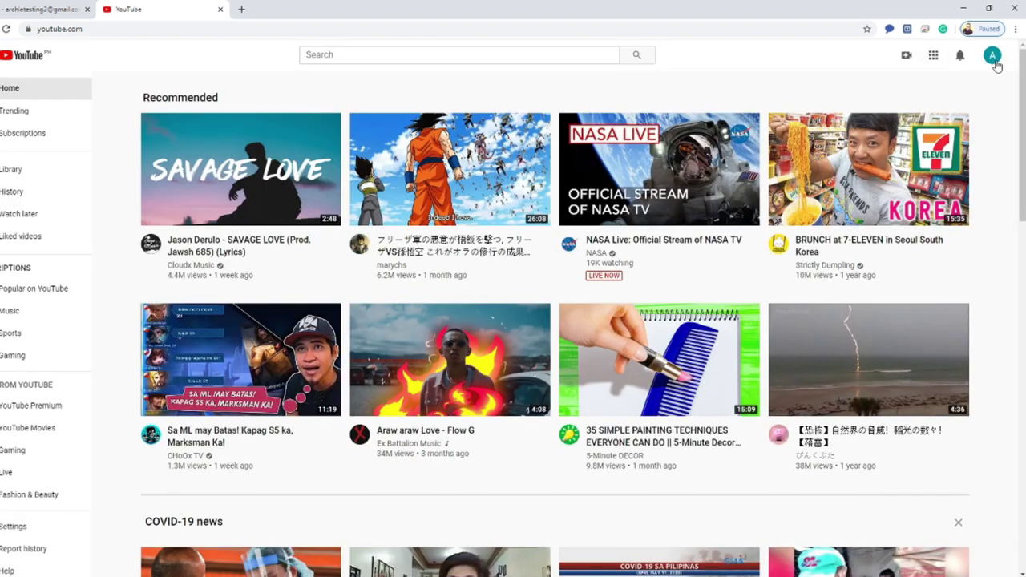
{"action": "left_click", "coordinate": [994, 61]}
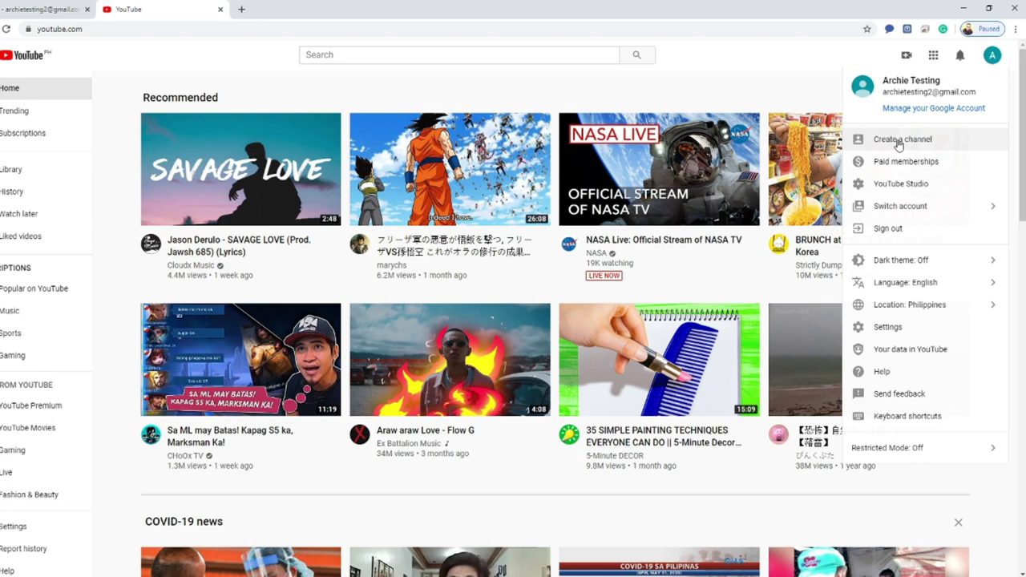
- Choose Create a channel, get started, and select the custom-name channel option
{"action": "left_click", "coordinate": [898, 141]}
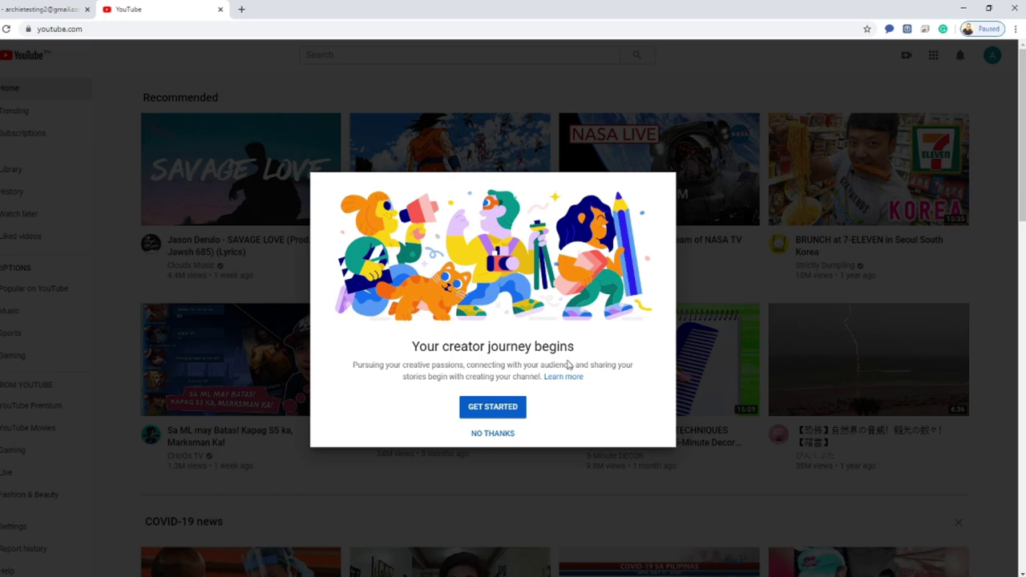
{"action": "left_click", "coordinate": [494, 407]}
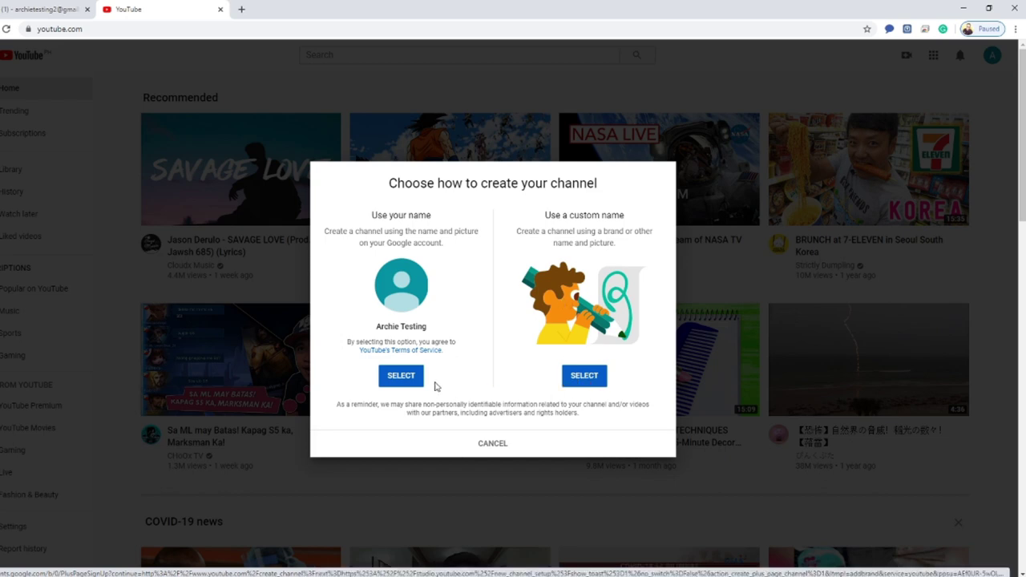
{"action": "left_click", "coordinate": [583, 377]}
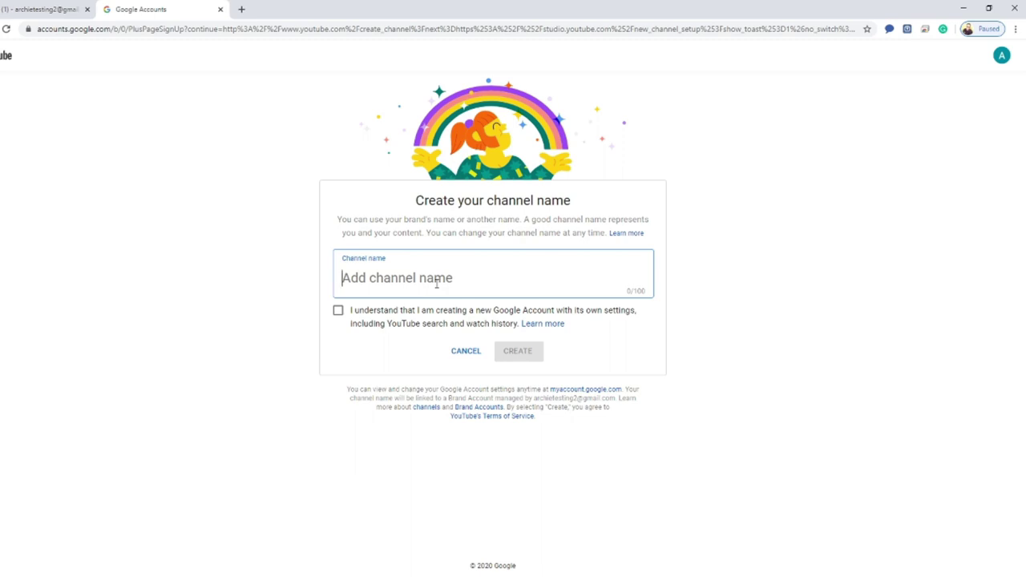
- Create the 'Archie Tutorials' channel and upload a desktop photo as its profile picture
{"action": "type", "text": "Archie "}
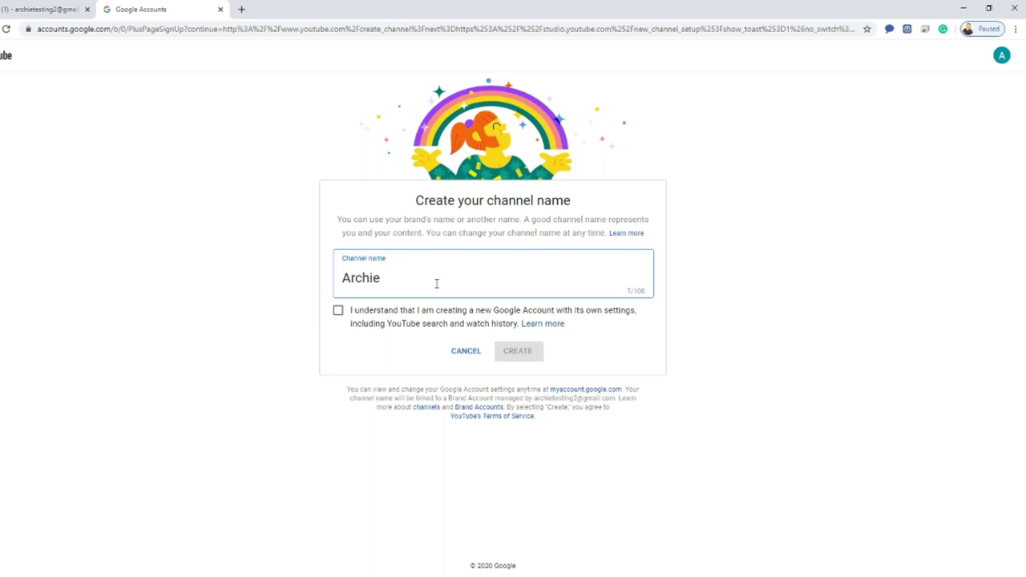
{"action": "type", "text": "Tutorials"}
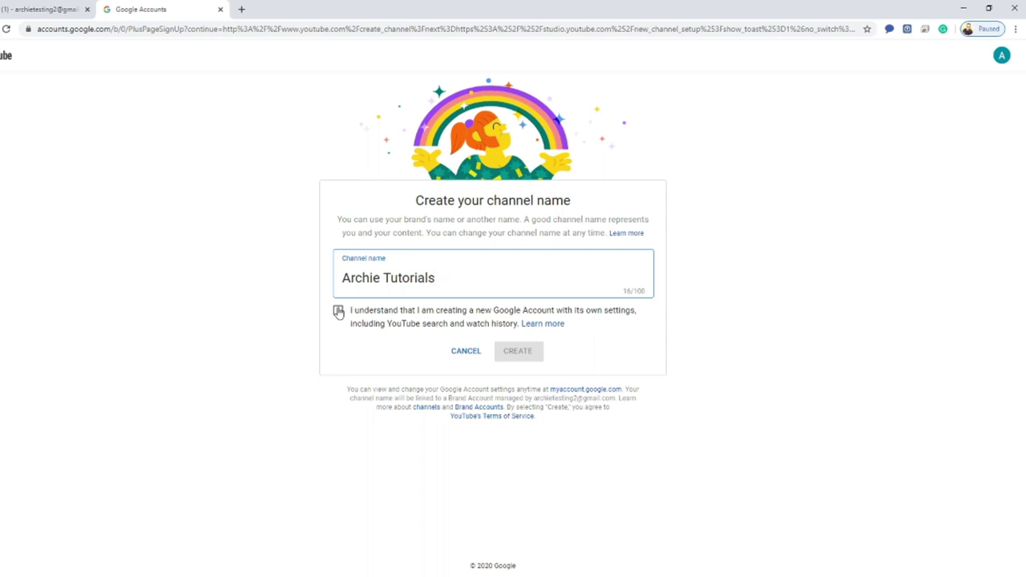
{"action": "left_click", "coordinate": [338, 310]}
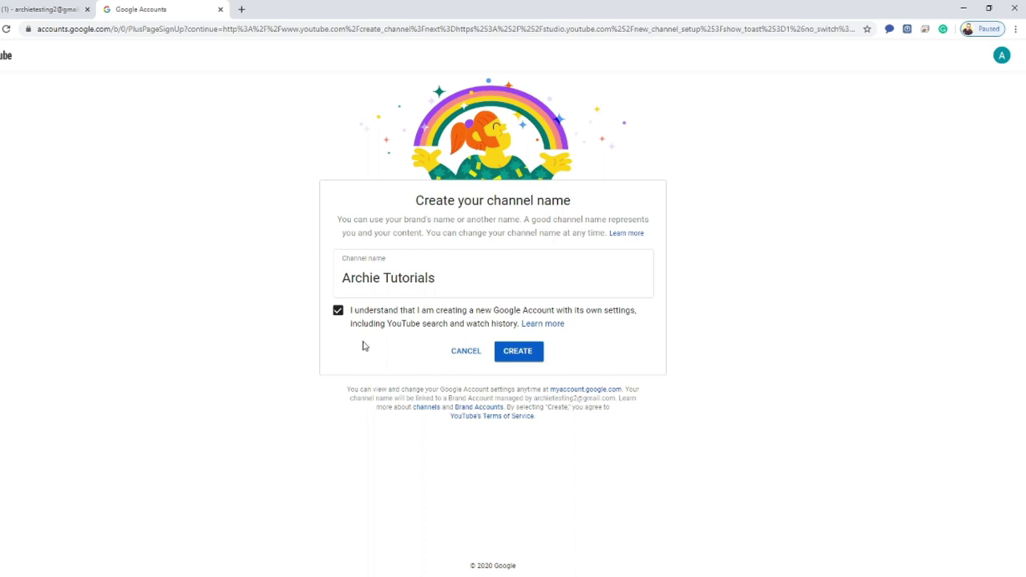
{"action": "left_click", "coordinate": [517, 353]}
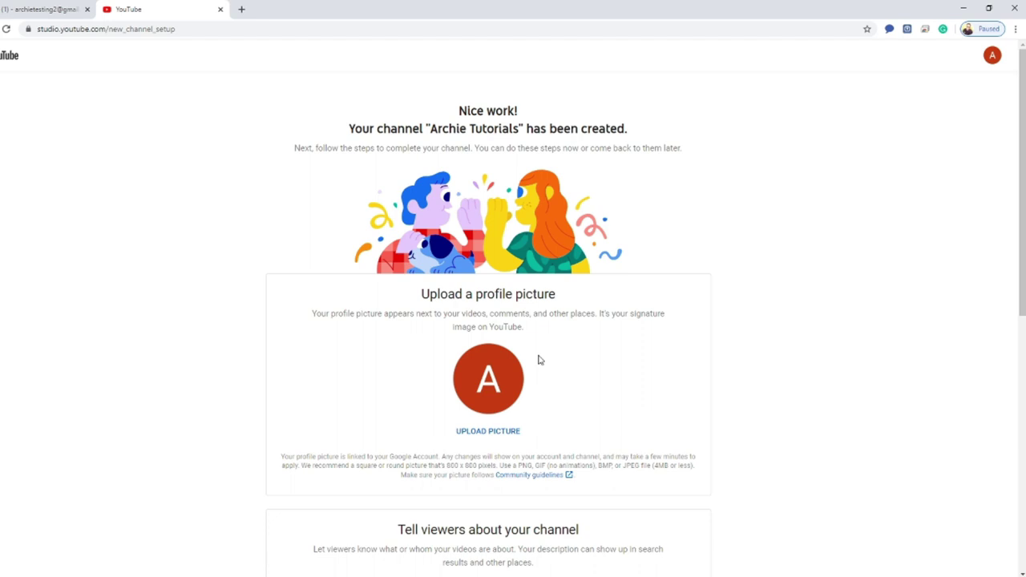
{"action": "left_click", "coordinate": [489, 432]}
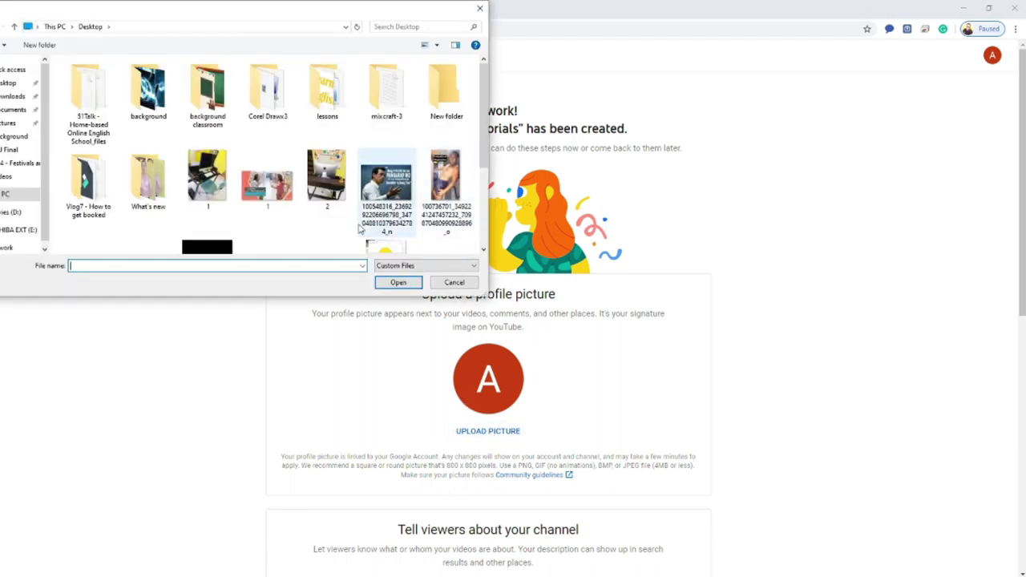
{"action": "double_click", "coordinate": [444, 184]}
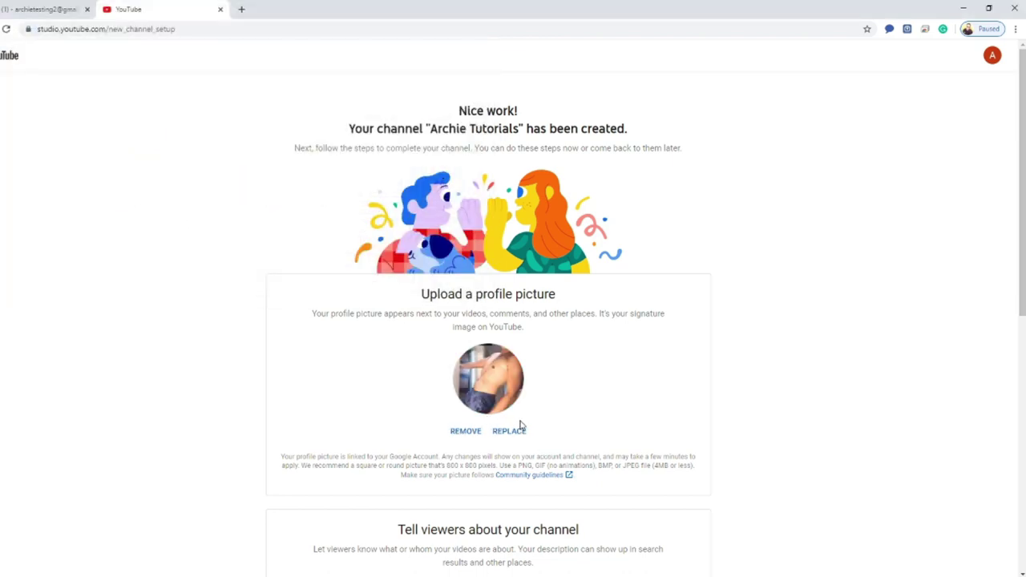
- Enter 'This channel is for tutorial purposes only.' in the Channel description box
{"action": "scroll", "coordinate": [620, 438], "scroll_direction": "down", "scroll_amount": 6}
{"action": "scroll", "coordinate": [701, 448], "scroll_direction": "up", "scroll_amount": 5}
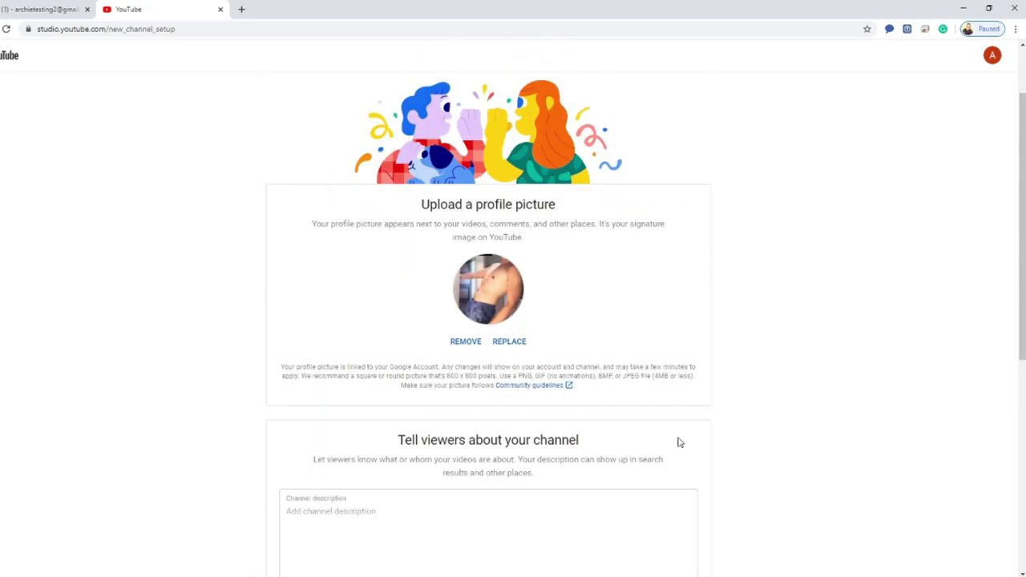
{"action": "scroll", "coordinate": [561, 400], "scroll_direction": "up", "scroll_amount": 1}
{"action": "scroll", "coordinate": [501, 371], "scroll_direction": "down", "scroll_amount": 3}
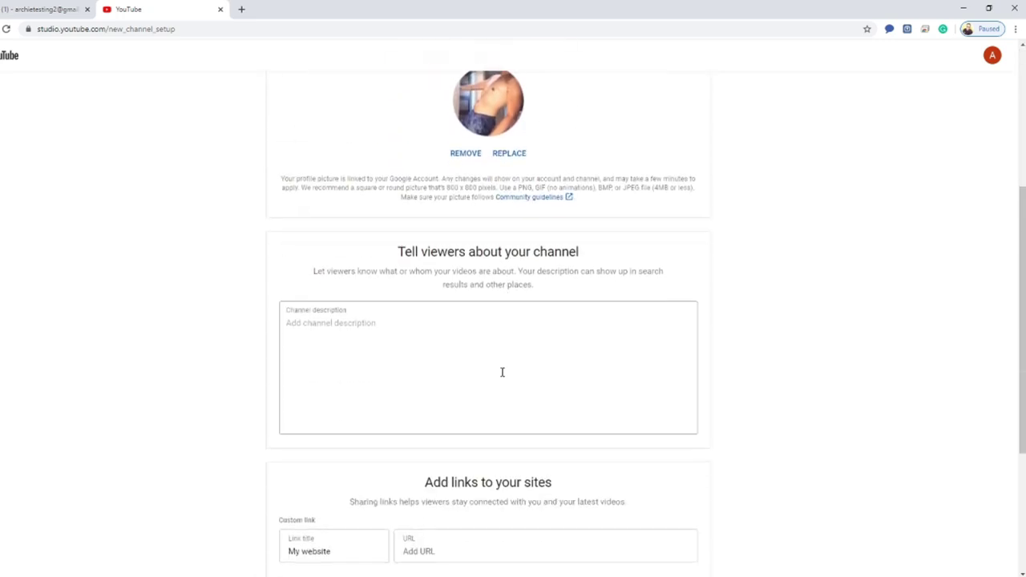
{"action": "left_click", "coordinate": [353, 322]}
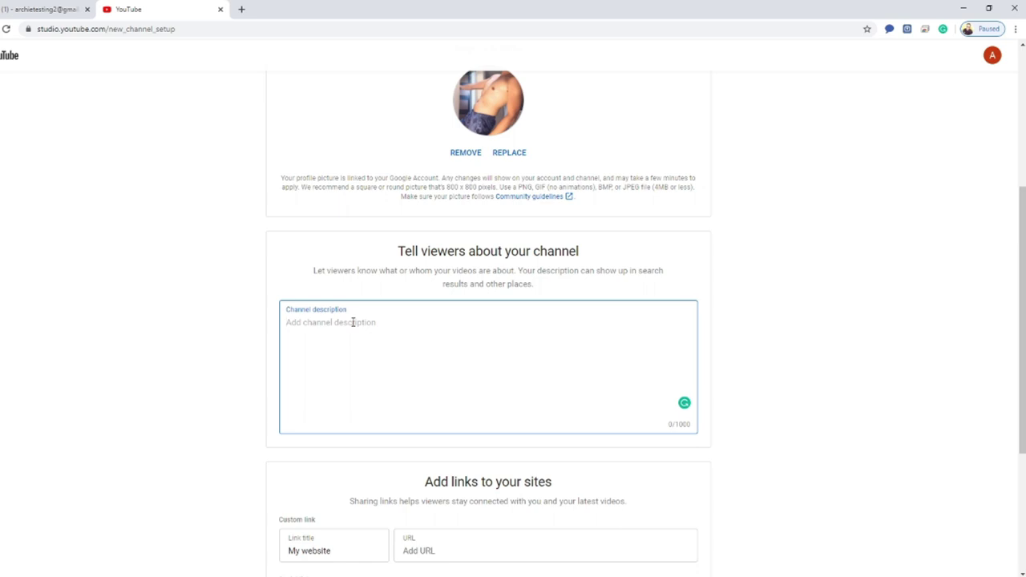
{"action": "type", "text": "This channel is for tu"}
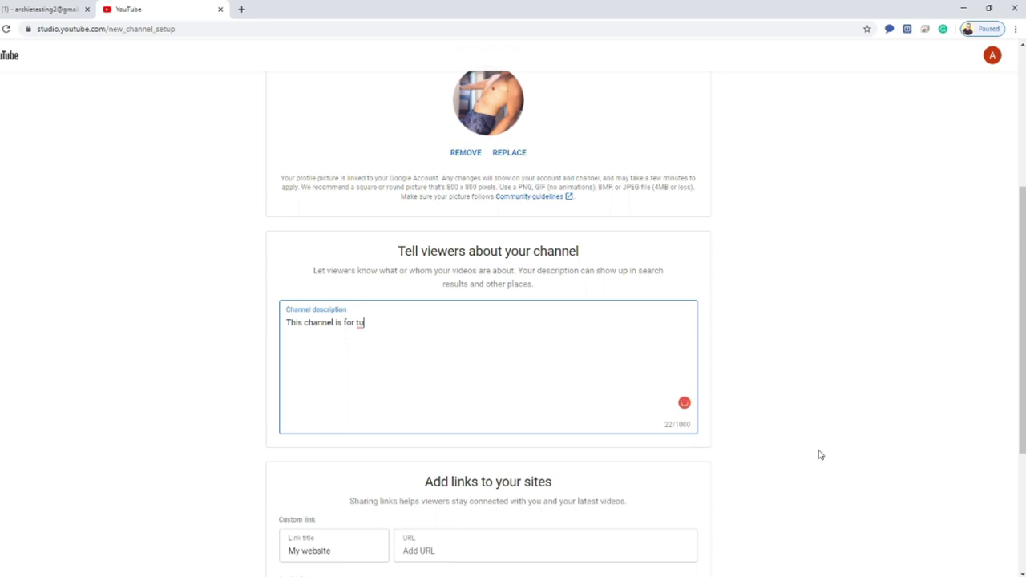
{"action": "type", "text": "torial purposes only."}
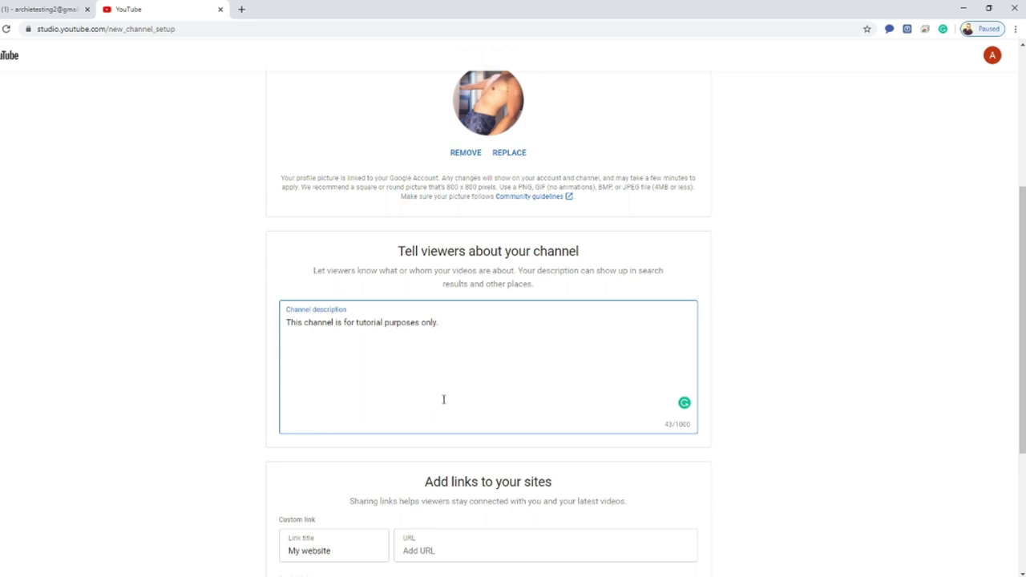
{"action": "scroll", "coordinate": [443, 398], "scroll_direction": "down", "scroll_amount": 3}
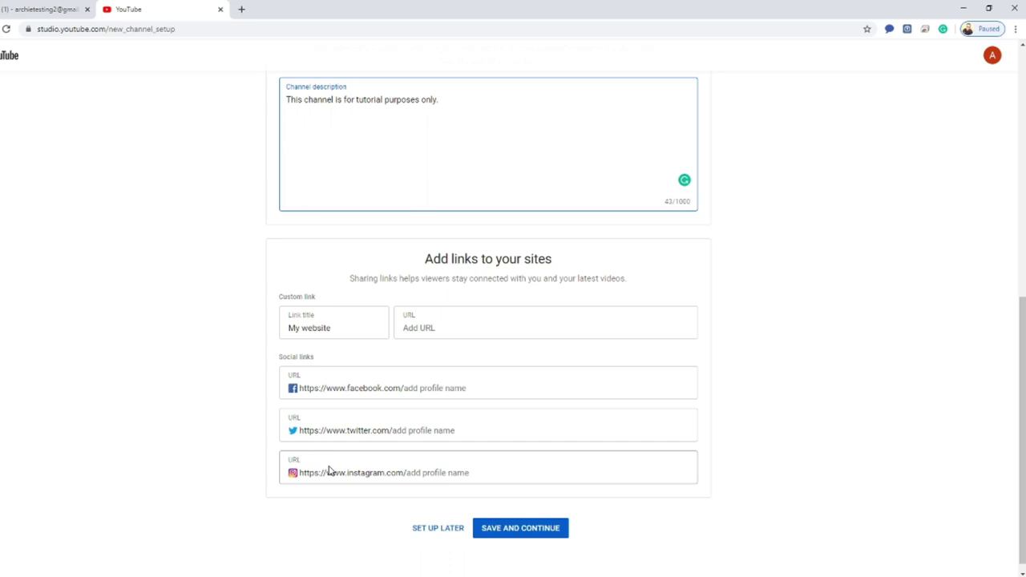
- Save the Archie Tutorials channel details, check the new empty channel page, and begin customizing it
{"action": "left_click", "coordinate": [517, 535]}
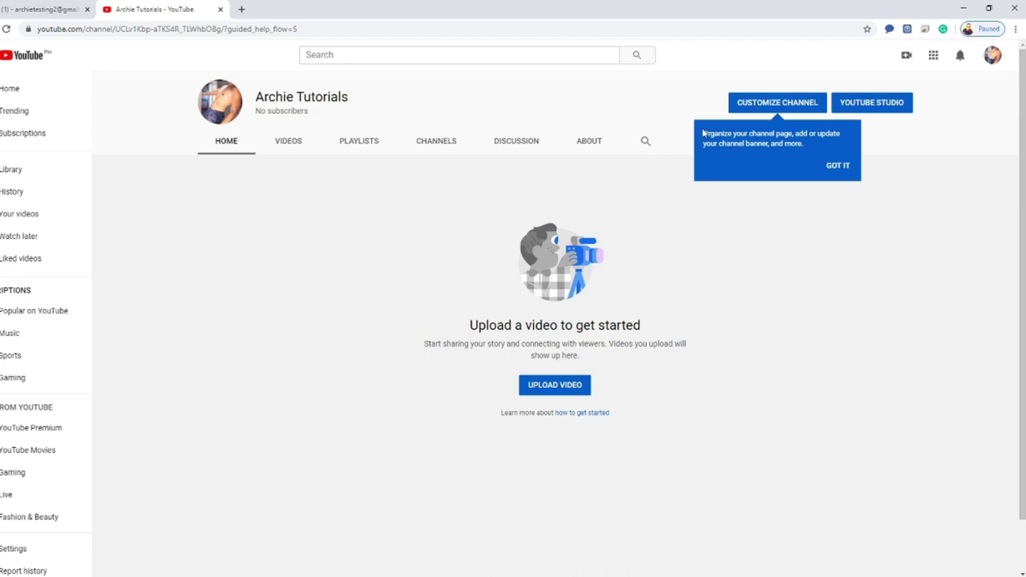
{"action": "scroll", "coordinate": [432, 264], "scroll_direction": "down", "scroll_amount": 1}
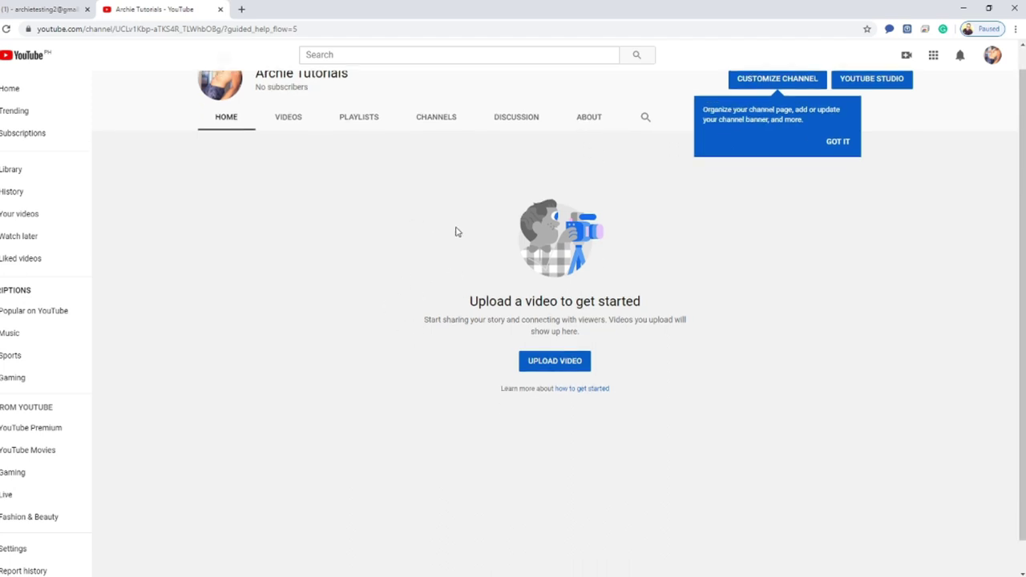
{"action": "scroll", "coordinate": [360, 235], "scroll_direction": "up", "scroll_amount": 1}
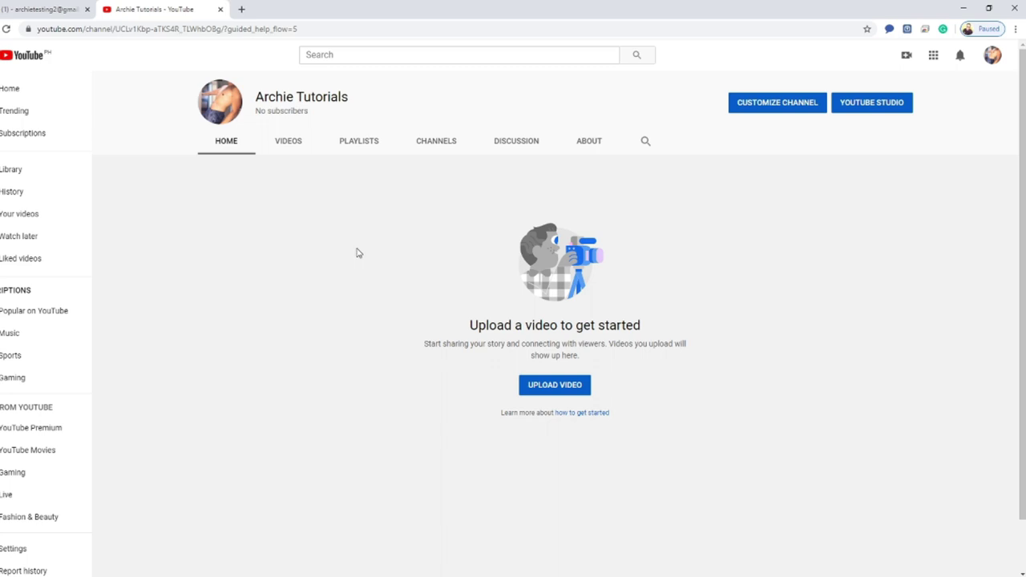
{"action": "left_click", "coordinate": [767, 109]}
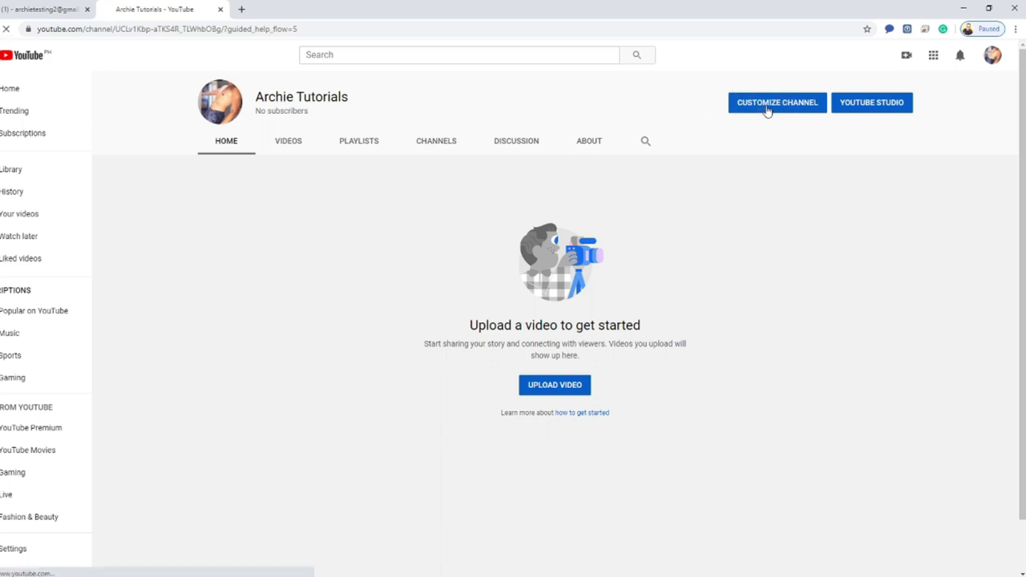